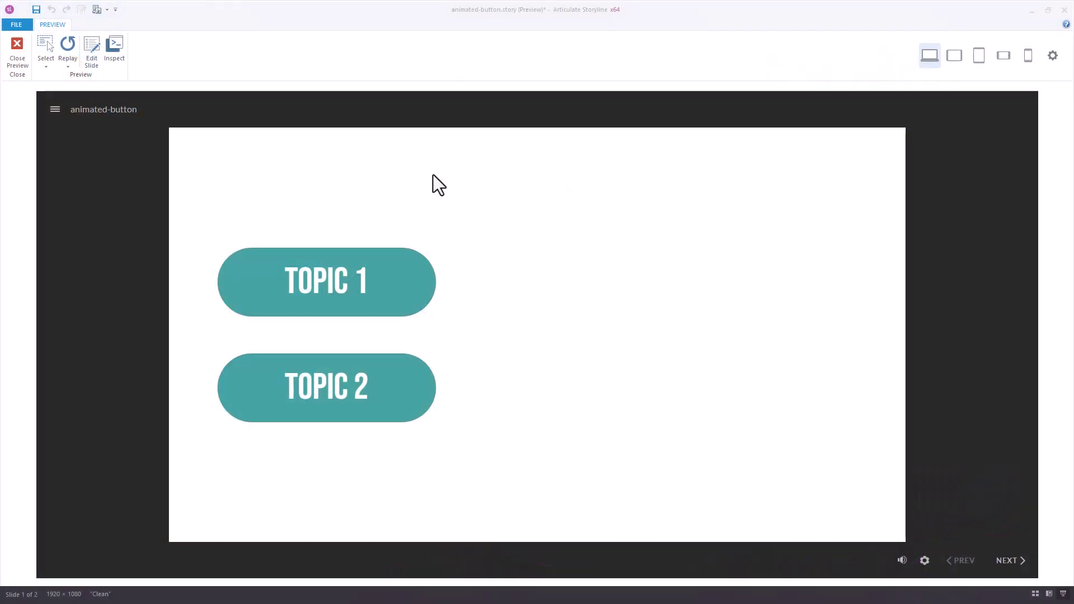
In preview, show the Topic 1 and Topic 2 text panels, then return to slide 1.1.
left_click(406, 291)
left_click(409, 385)
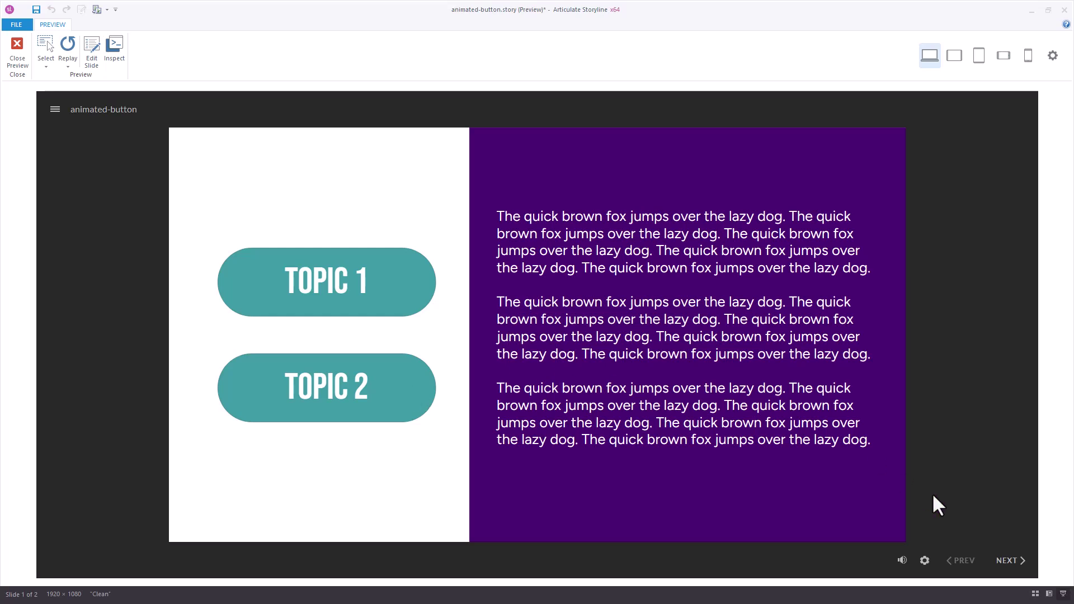
left_click(1013, 562)
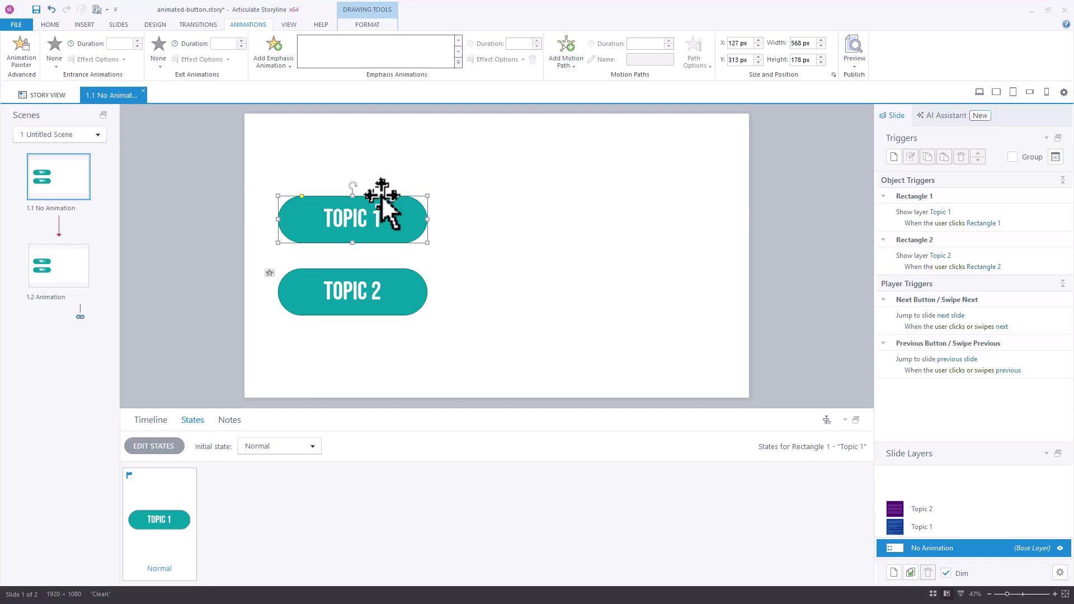
Copy the Topic 1 button to the clipboard.
key("ctrl+c")
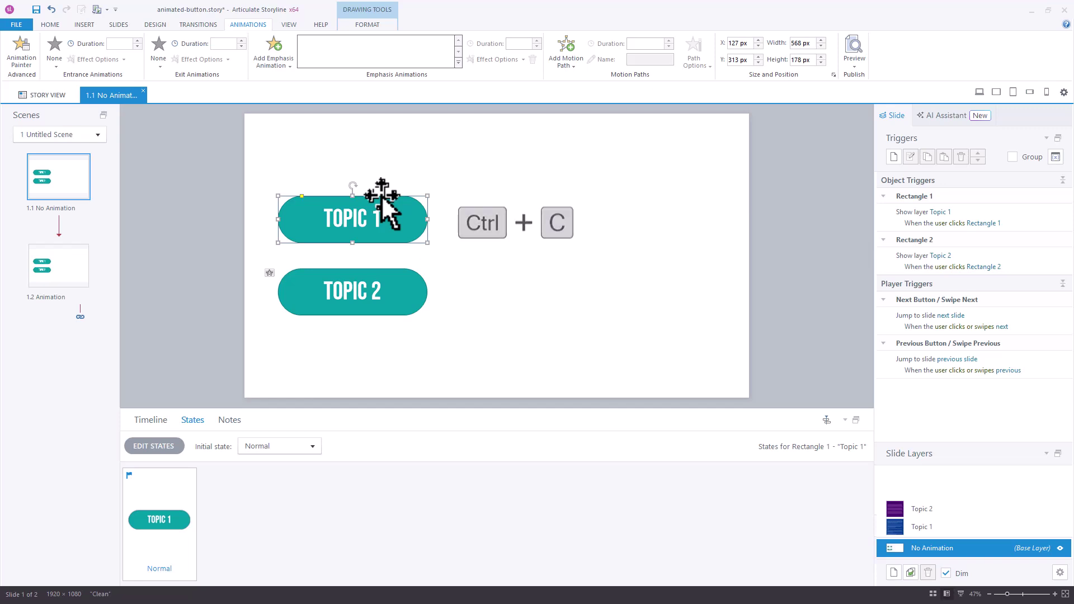
Add a Hover state to Topic 1 and paste the button copy into it at X 0, Y 0.
left_click(170, 453)
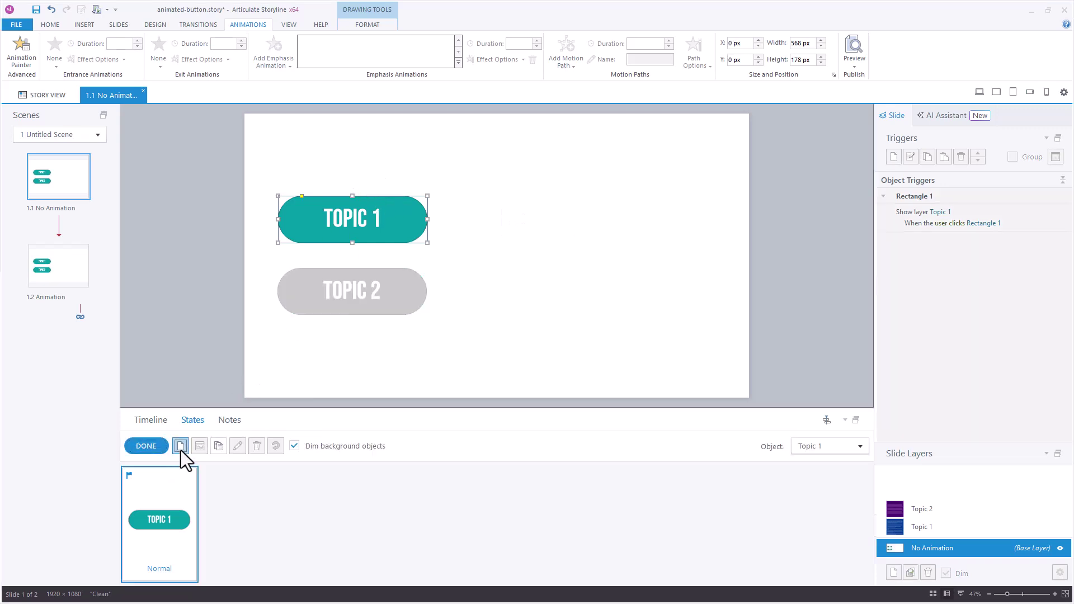
left_click(180, 446)
left_click(610, 301)
left_click(599, 328)
left_click(545, 343)
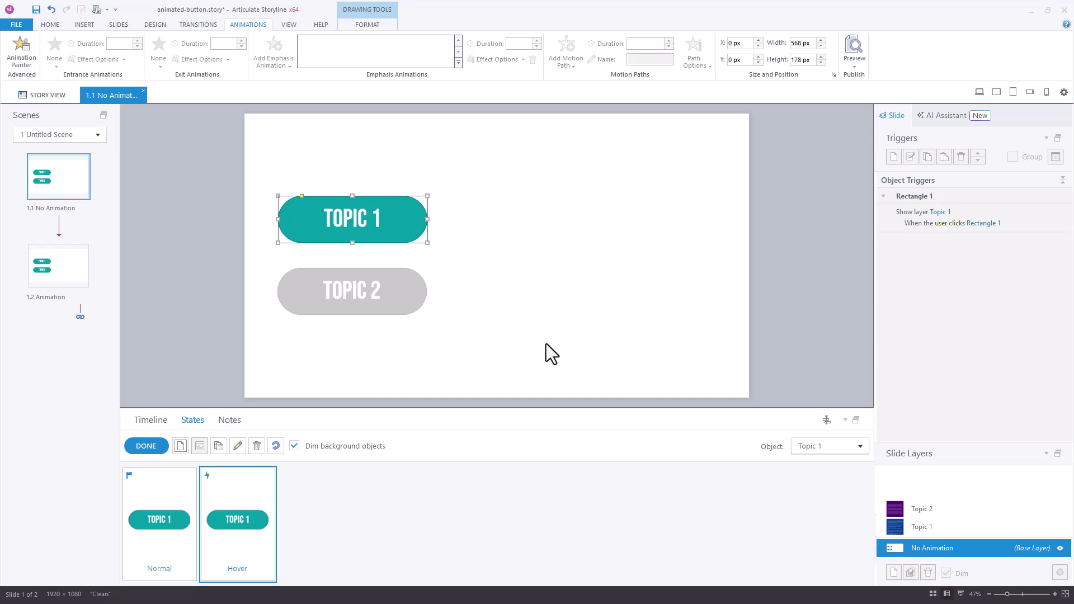
key("ctrl+d")
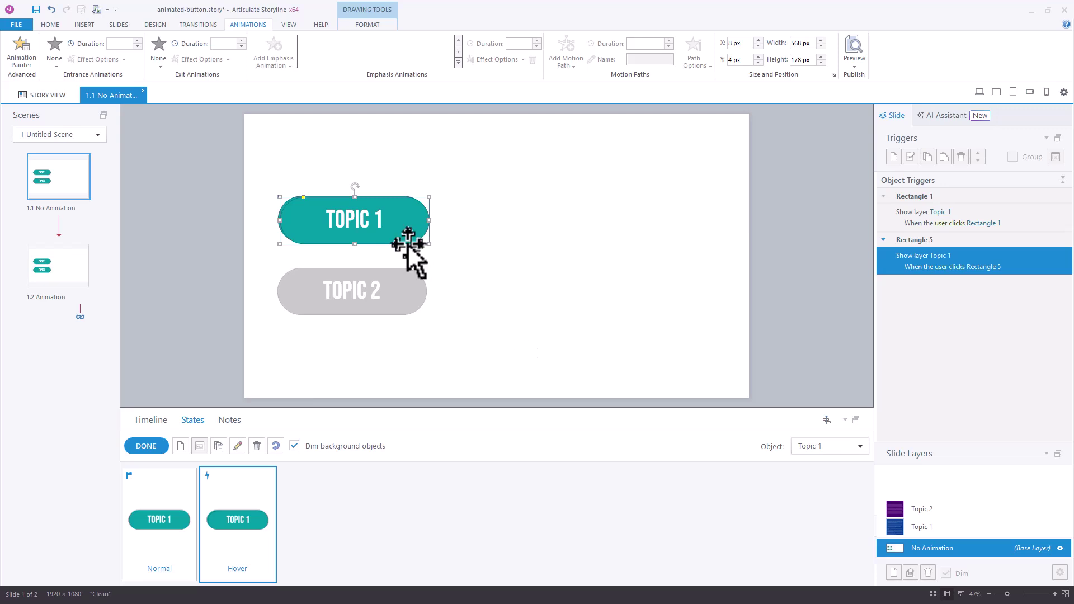
left_click_drag(407, 244, 405, 244)
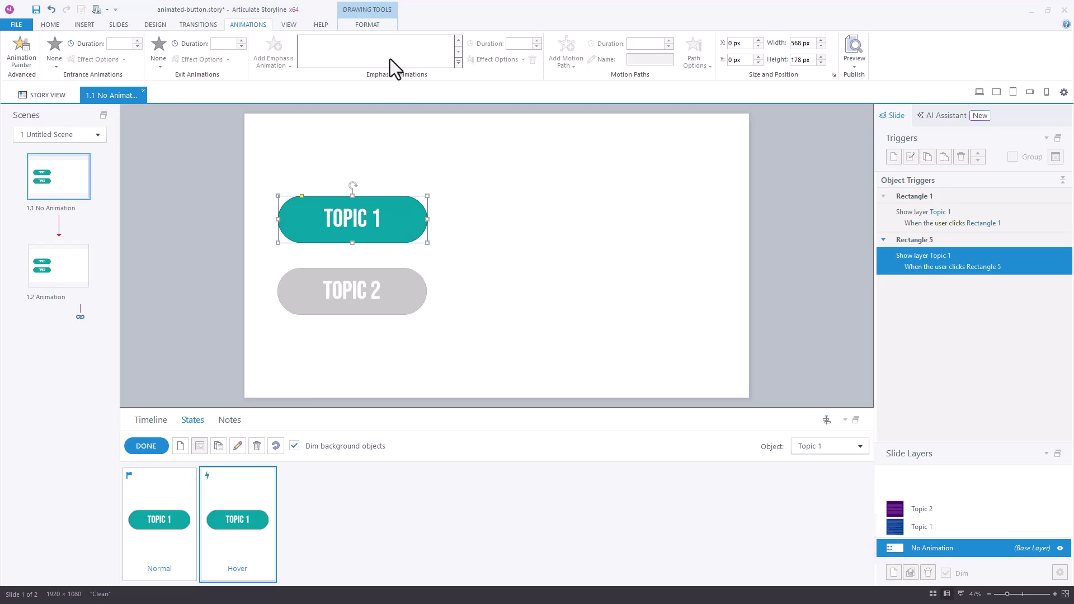
Fill the Hover-state button with the dark-blue #003A93 theme colour.
left_click(377, 27)
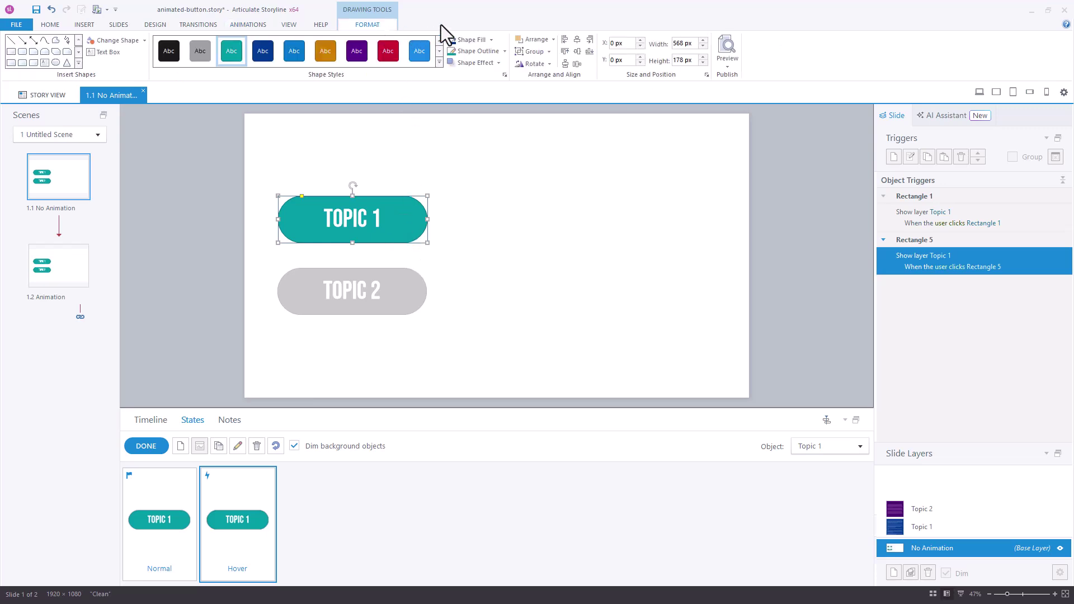
left_click(492, 38)
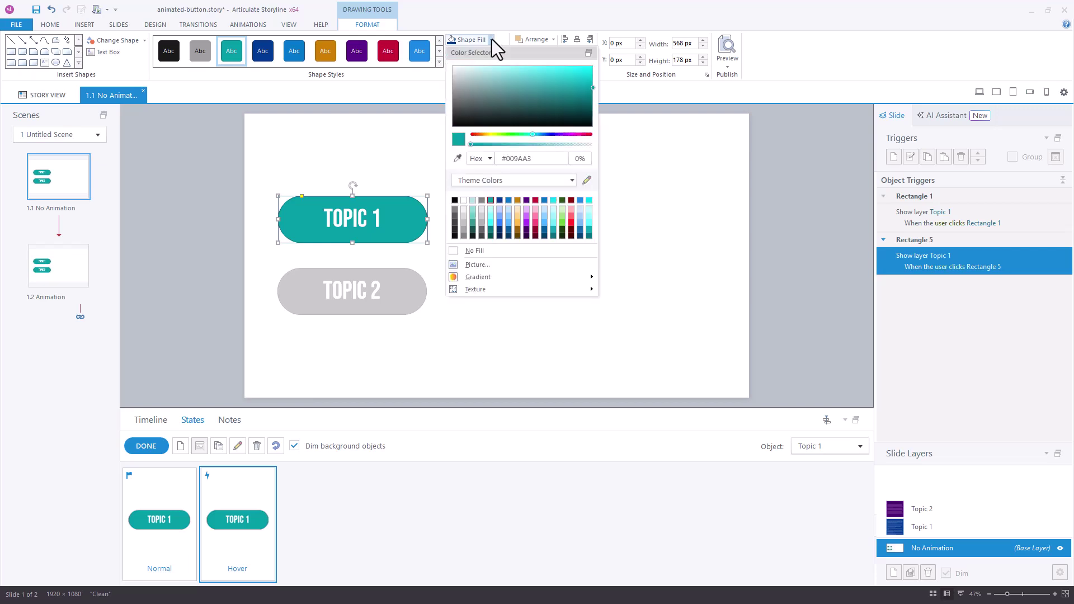
left_click(498, 202)
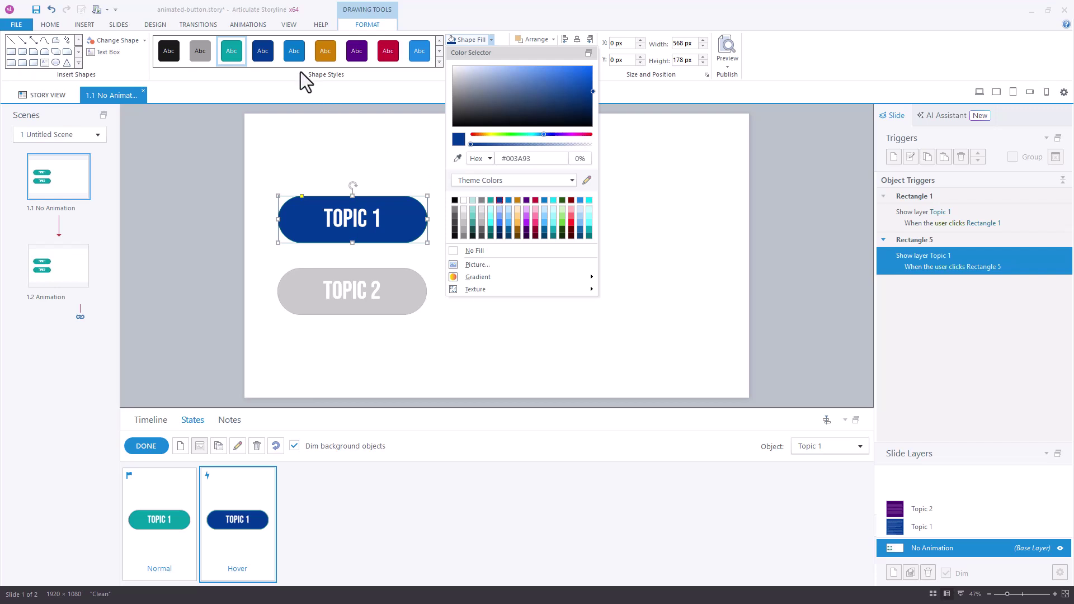
left_click(257, 26)
left_click(257, 26)
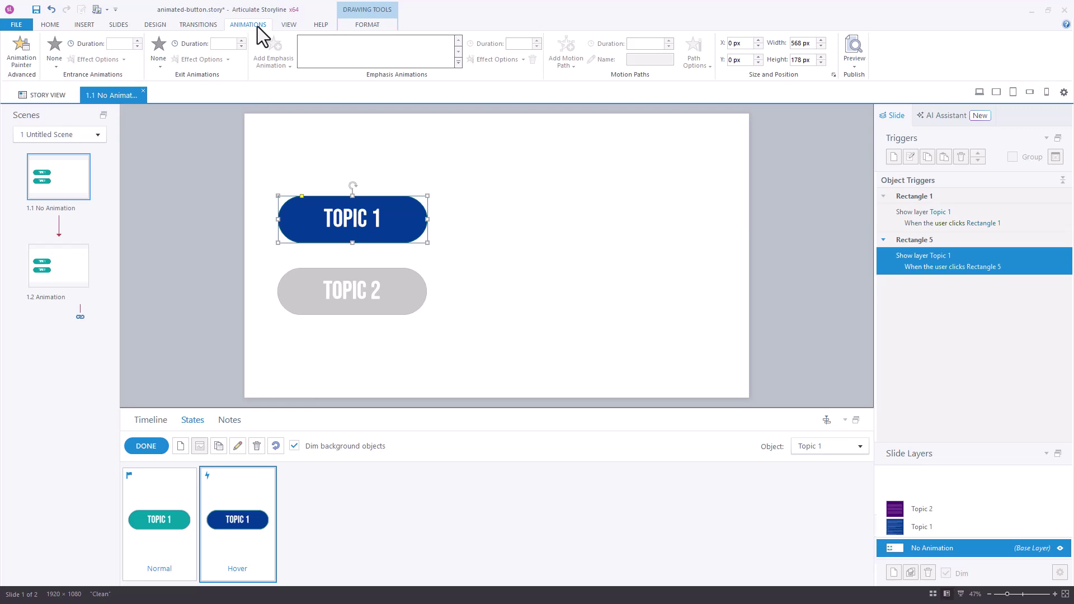
Give the hover copy a Wipe entrance from the left lasting 0.25 seconds.
left_click(60, 49)
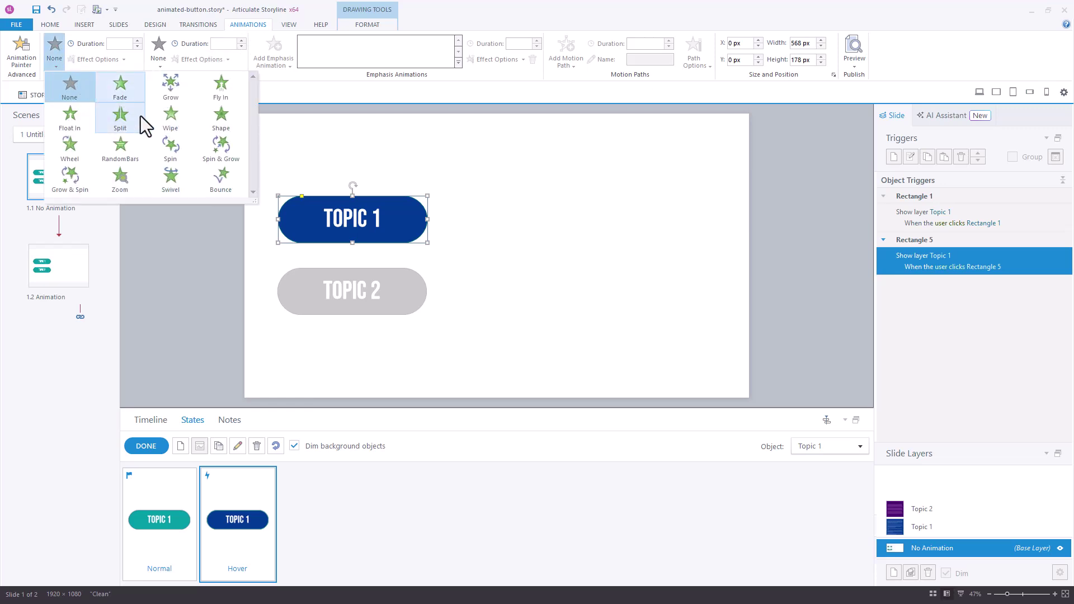
left_click(169, 120)
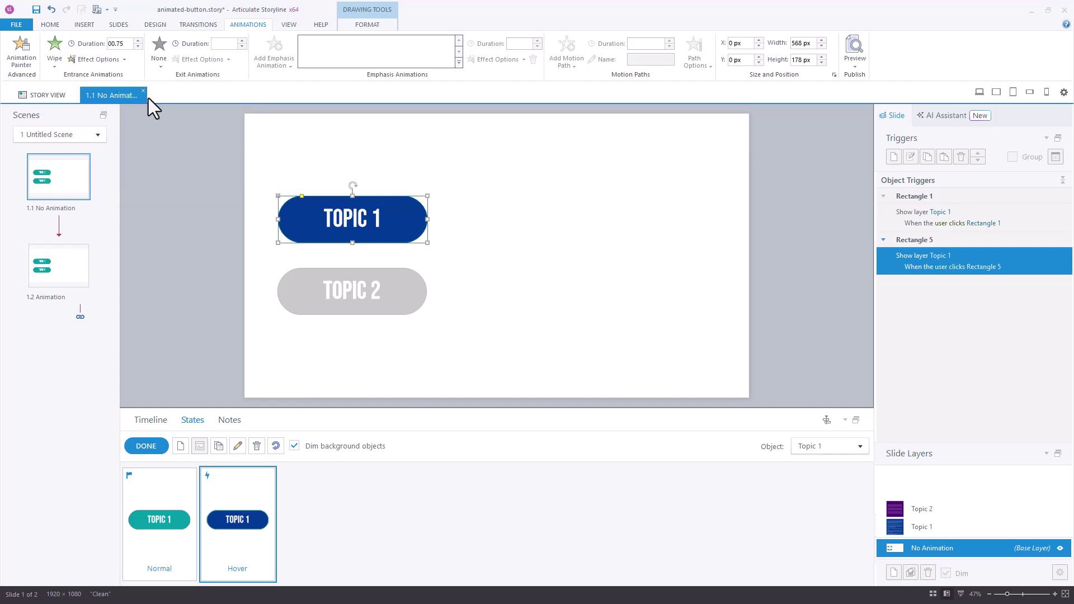
left_click(111, 61)
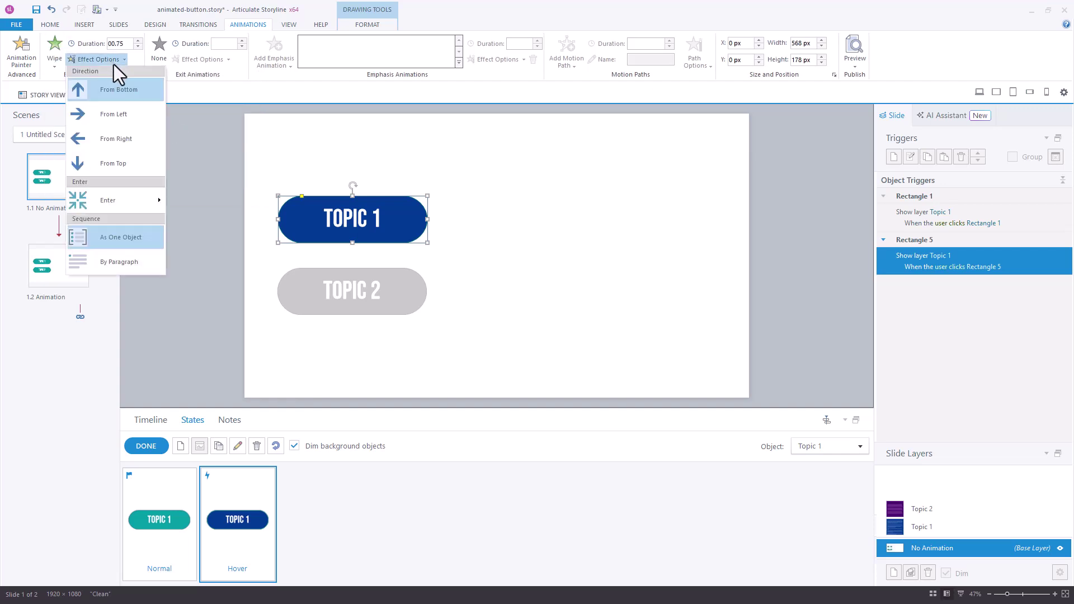
left_click(126, 116)
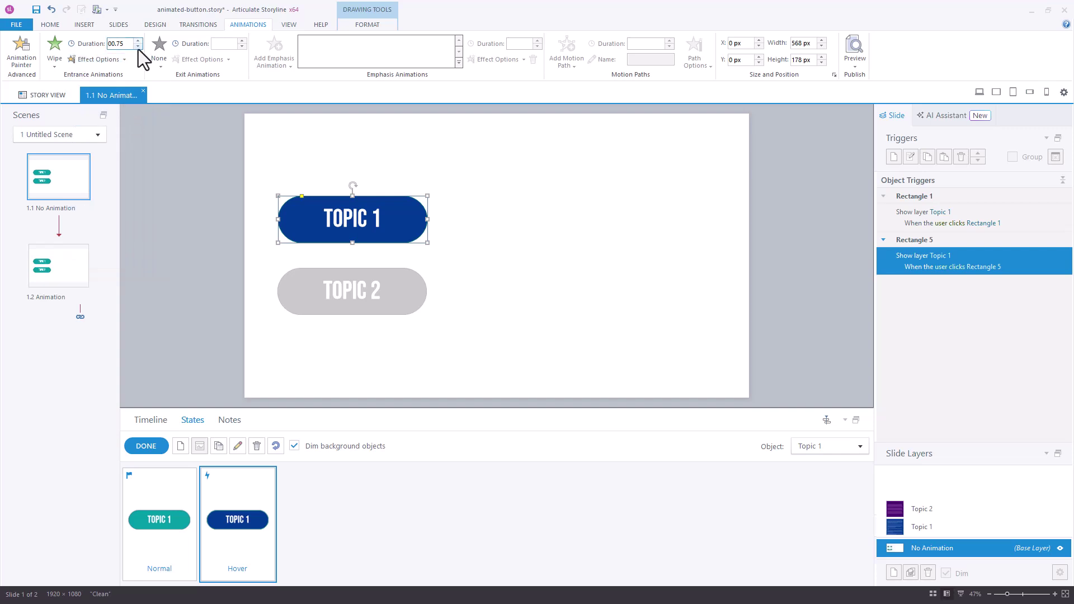
left_click(138, 47)
left_click(138, 47)
Add a Wipe exit from the right, 0.25 seconds long, to the hover copy.
left_click(159, 63)
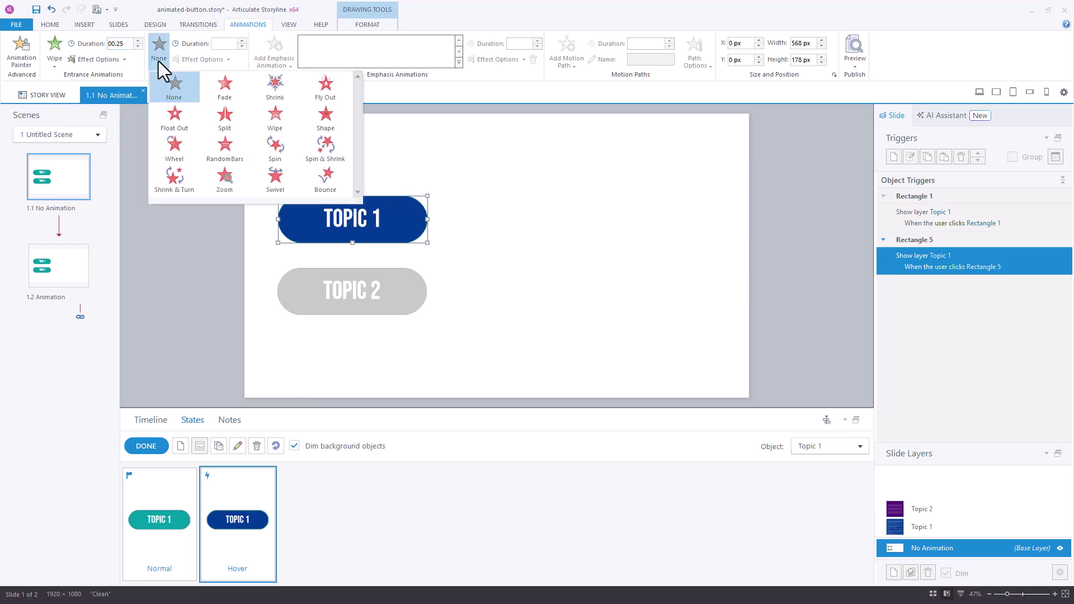
left_click(278, 126)
left_click(206, 58)
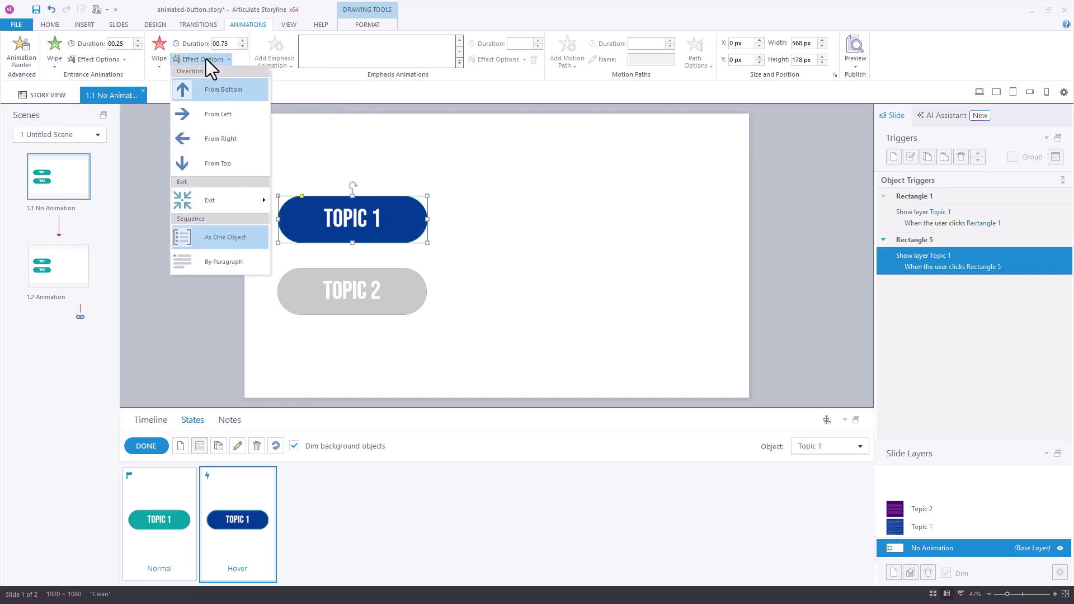
left_click(227, 139)
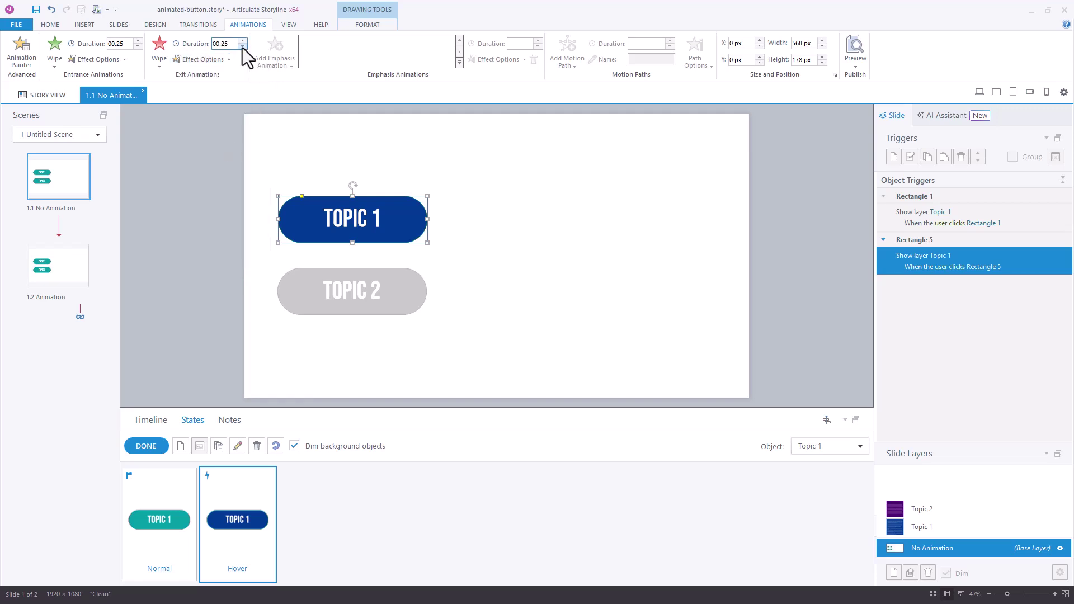
Finish Topic 1's Normal and Hover states and preview the slide to test the hover.
left_click(135, 442)
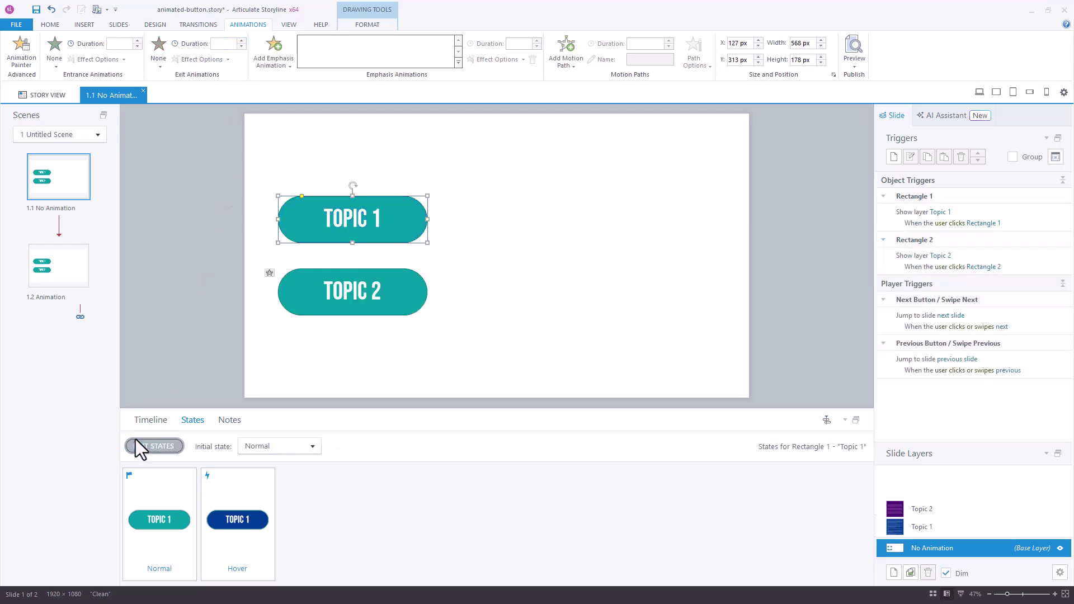
left_click(978, 93)
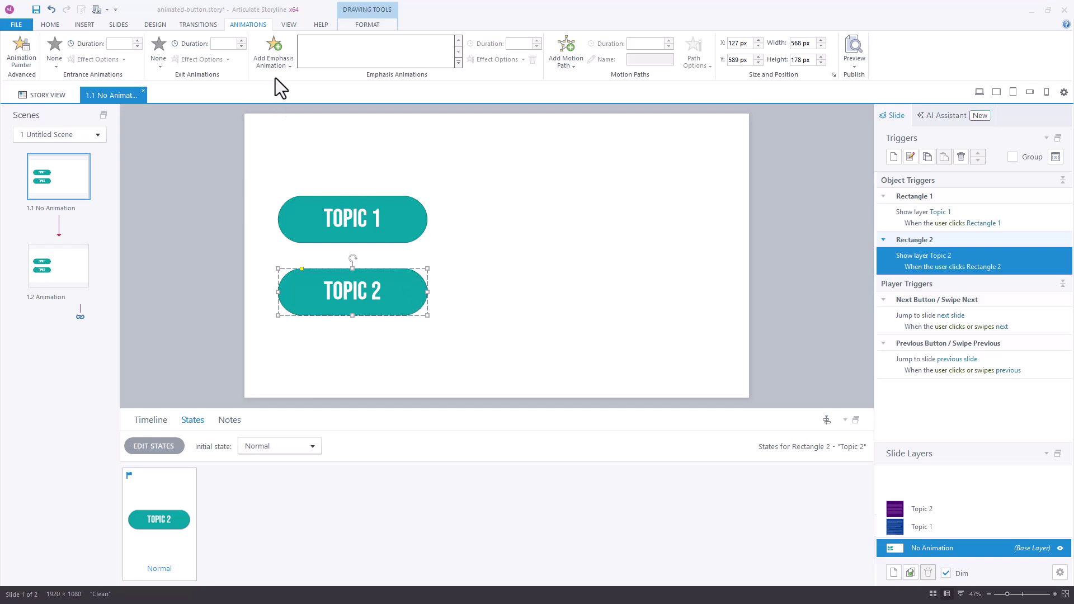
Apply a Large Grow emphasis animation lasting 0.25 seconds to Topic 2.
left_click(274, 59)
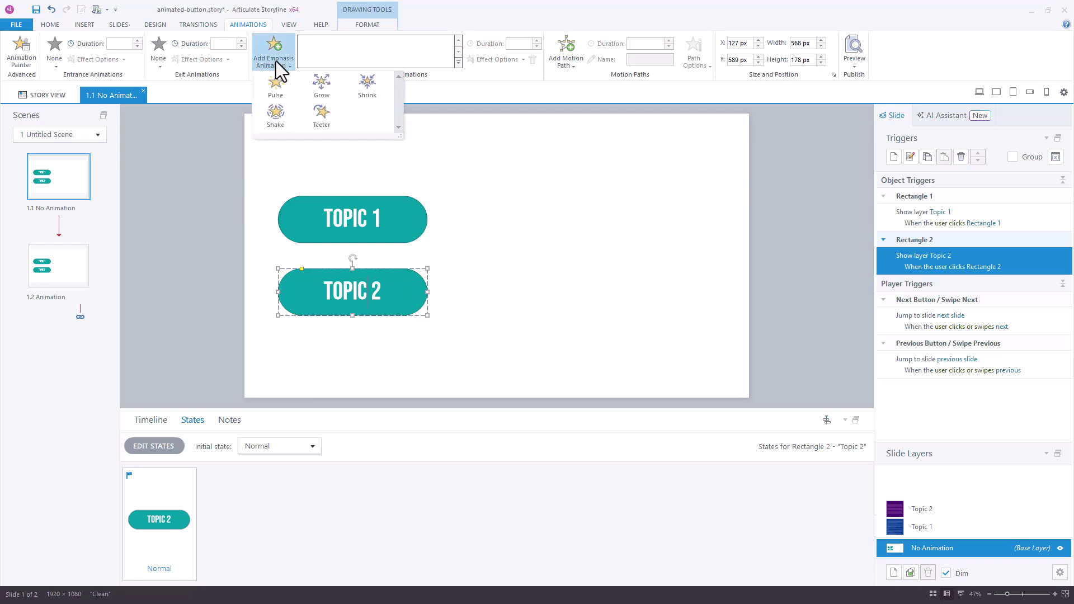
left_click(323, 86)
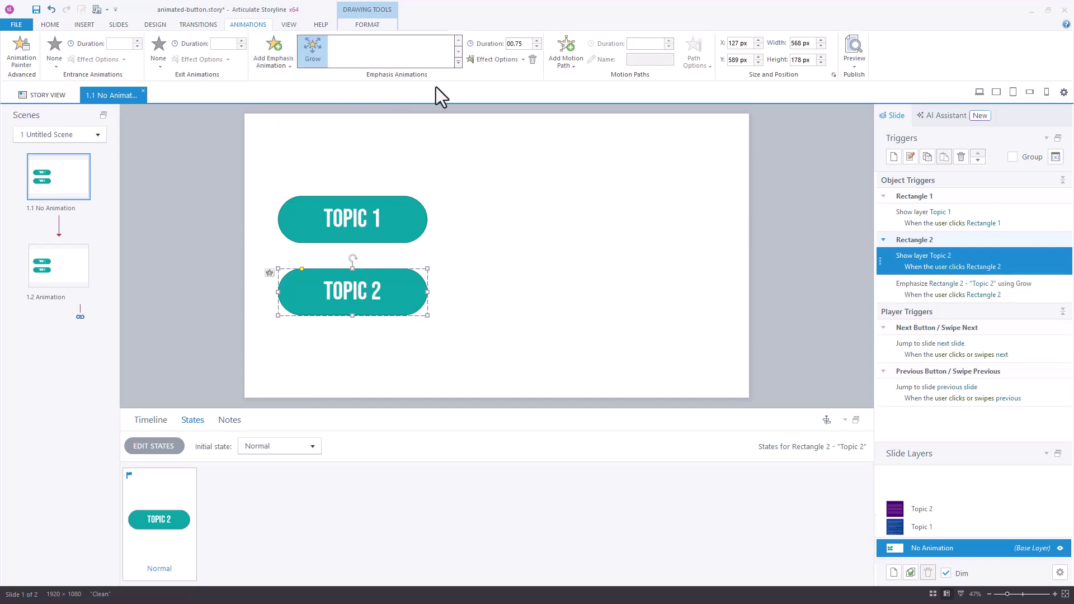
left_click(492, 60)
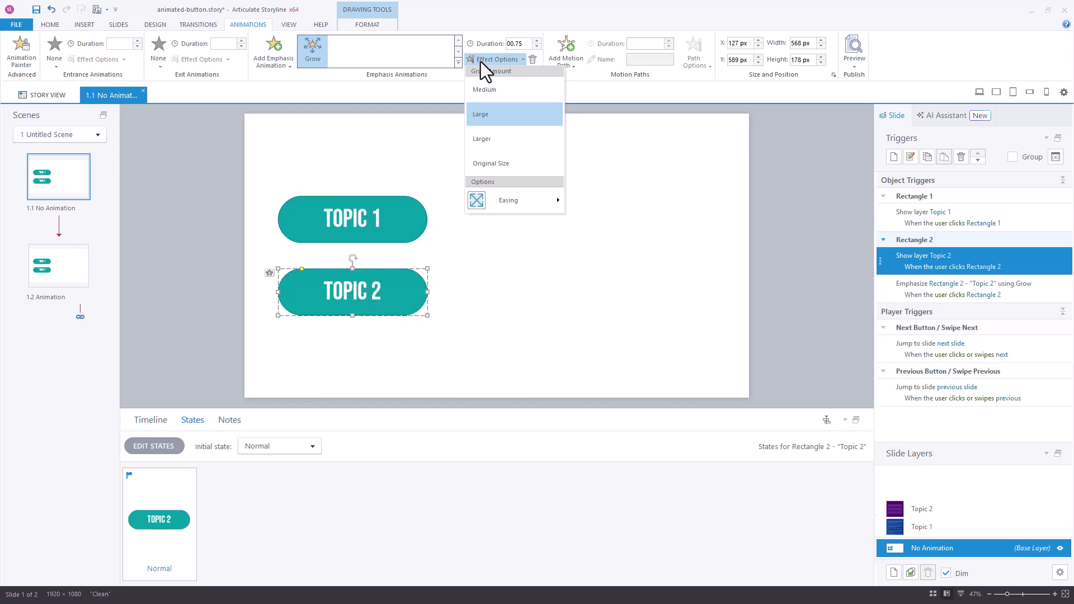
left_click(518, 59)
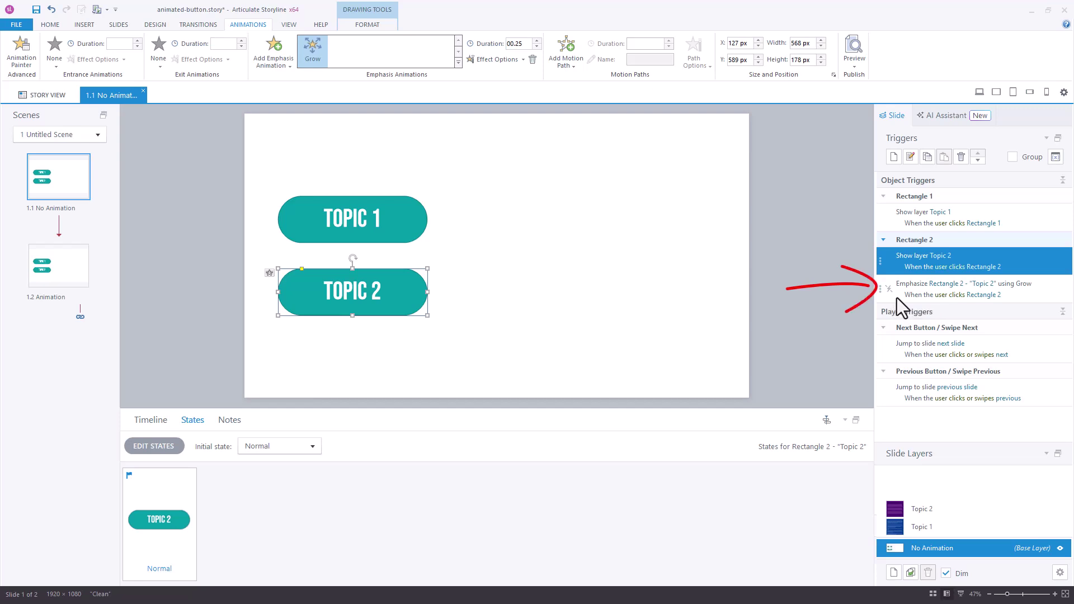
Change Topic 2's Grow trigger to fire when the mouse hovers over it.
double_click(1021, 299)
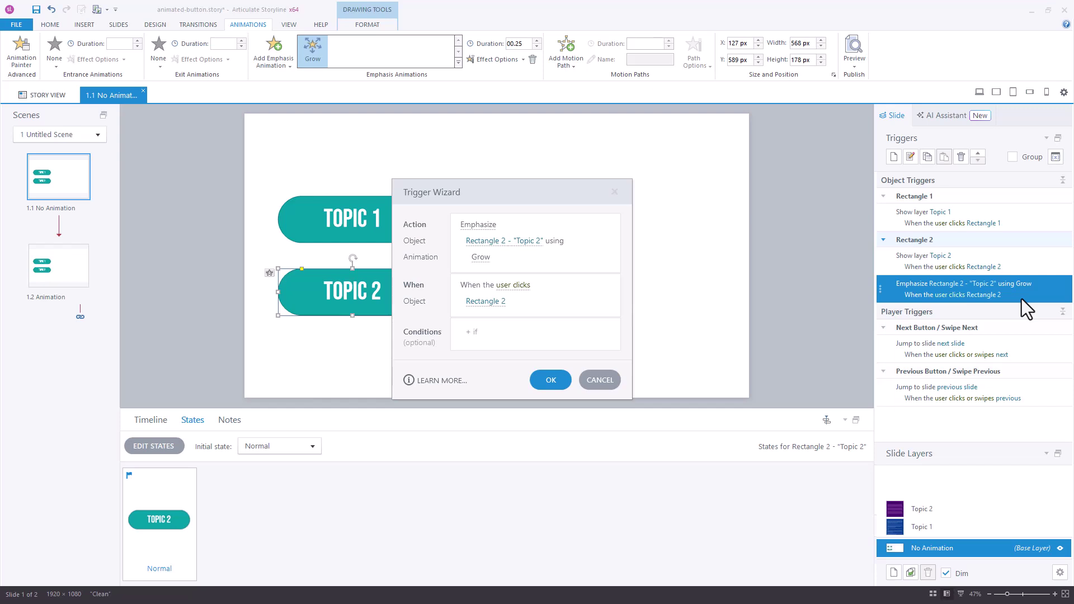
left_click(525, 286)
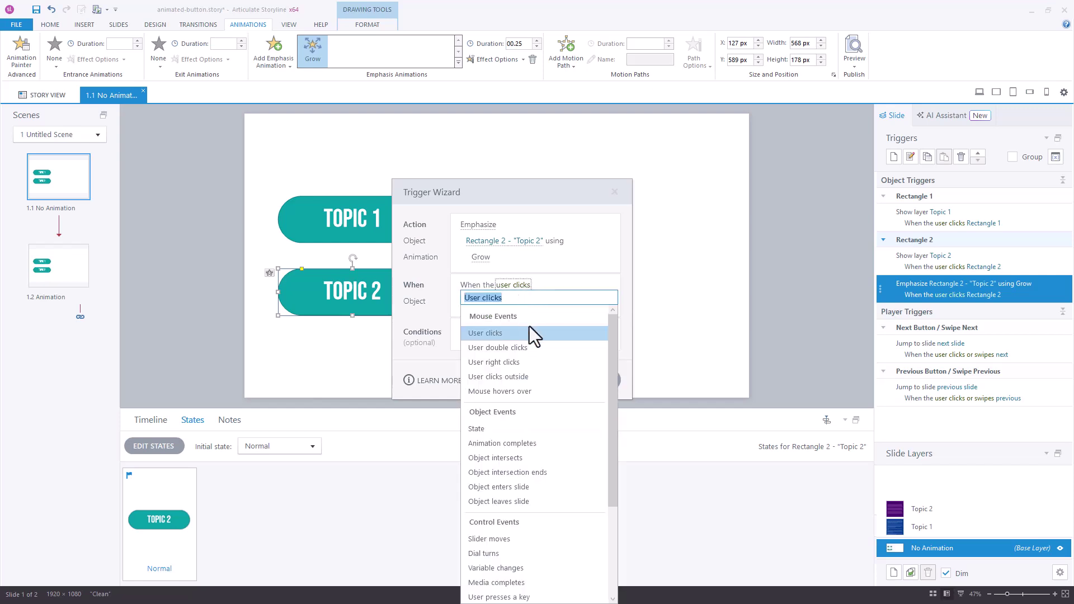
left_click(533, 391)
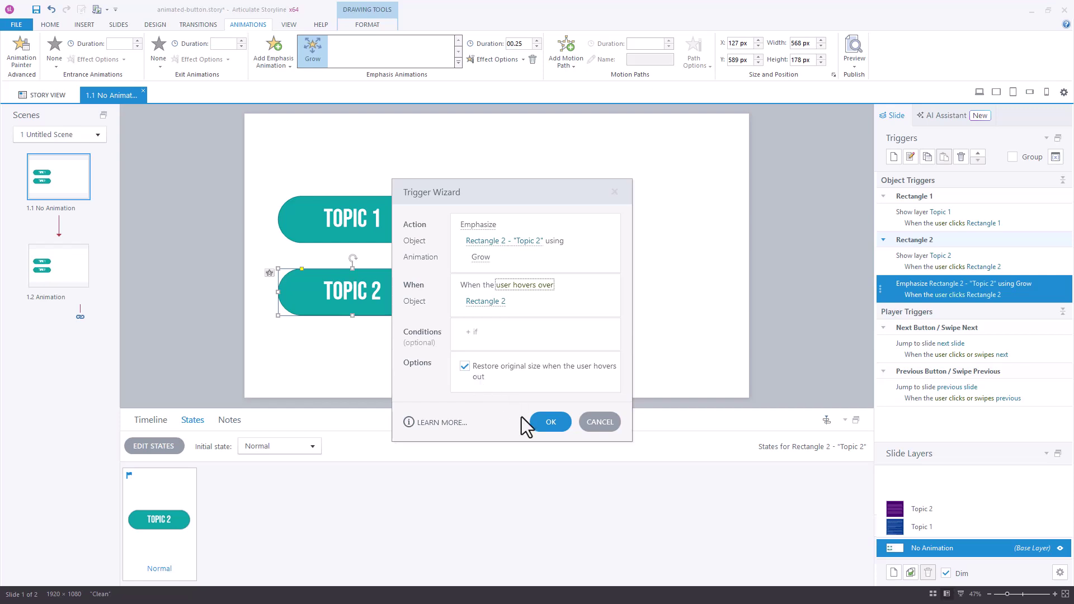
Save the hover trigger change and preview the slide to test both topic buttons.
left_click(552, 422)
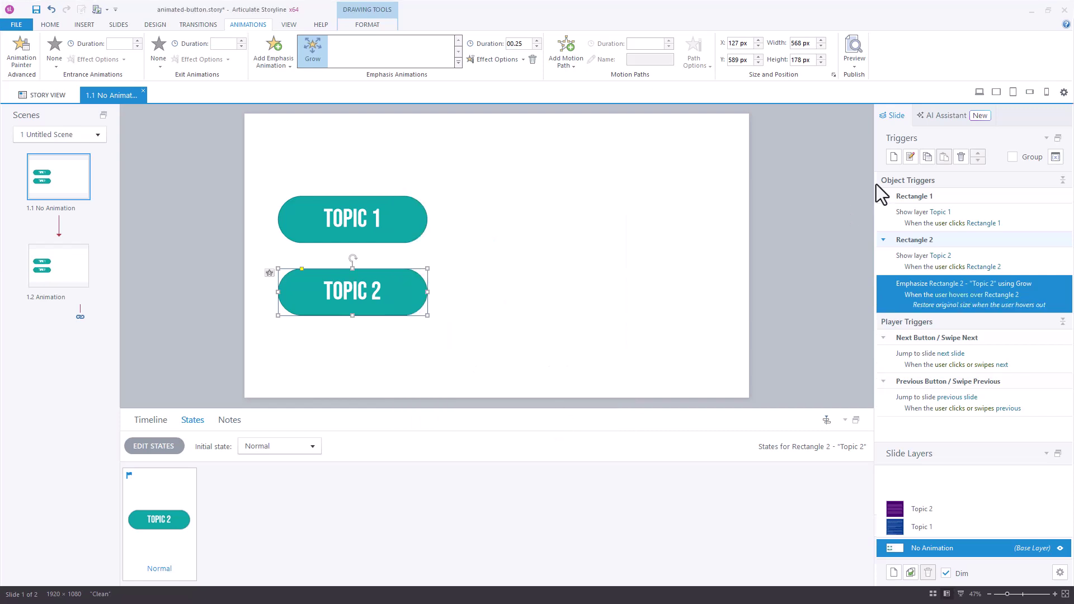
left_click(978, 95)
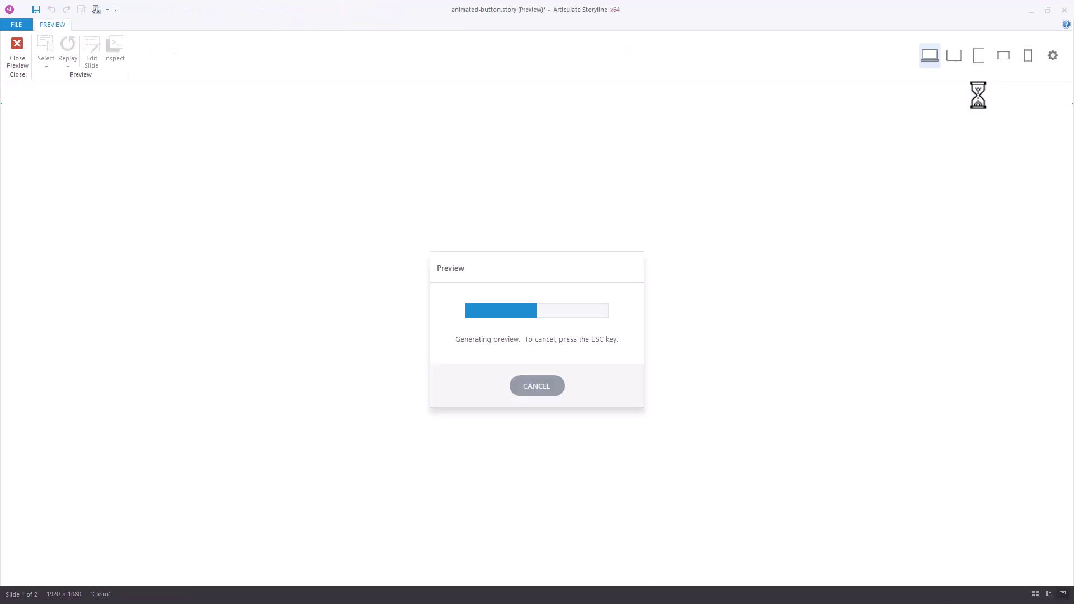